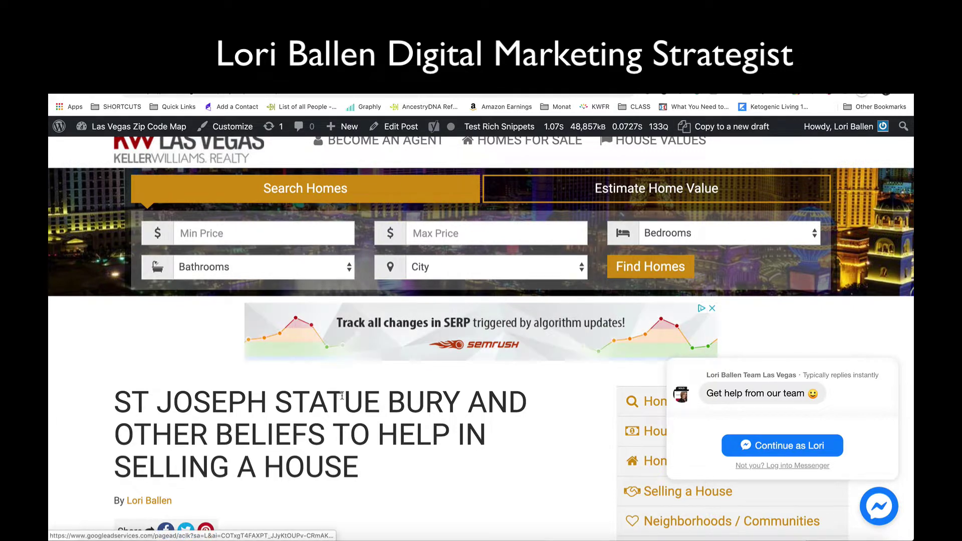
- Look through the blog post and open it for editing
scroll(394, 408, down, 4)
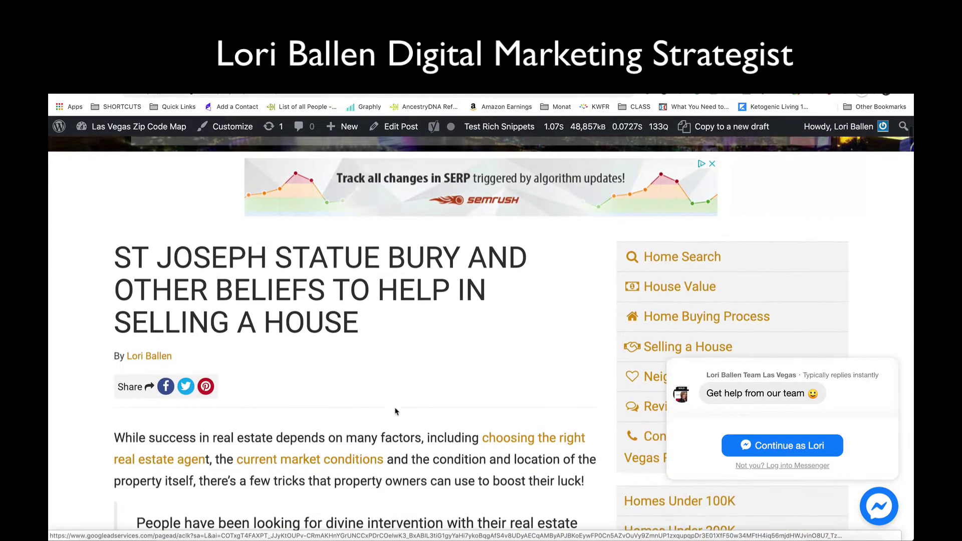
scroll(395, 412, down, 1)
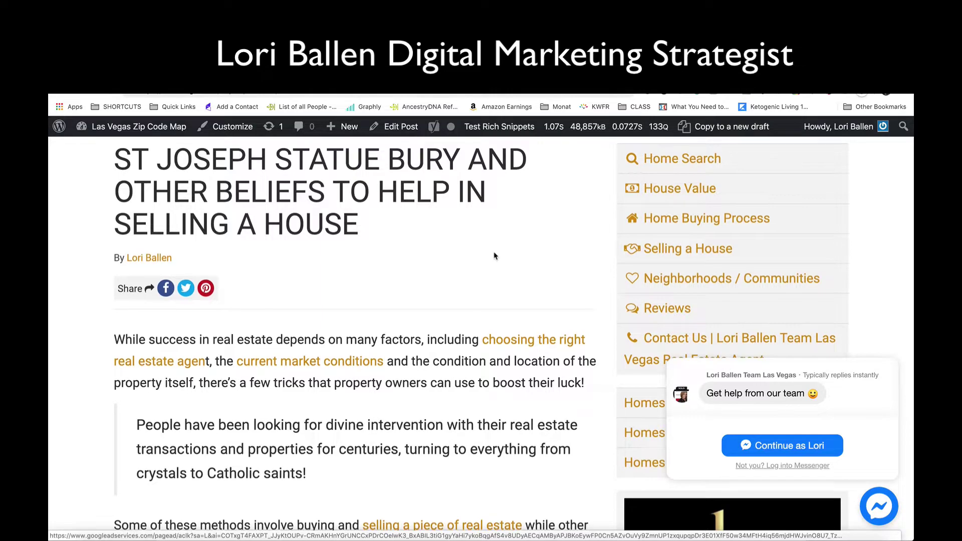
scroll(494, 256, down, 10)
scroll(494, 256, down, 15)
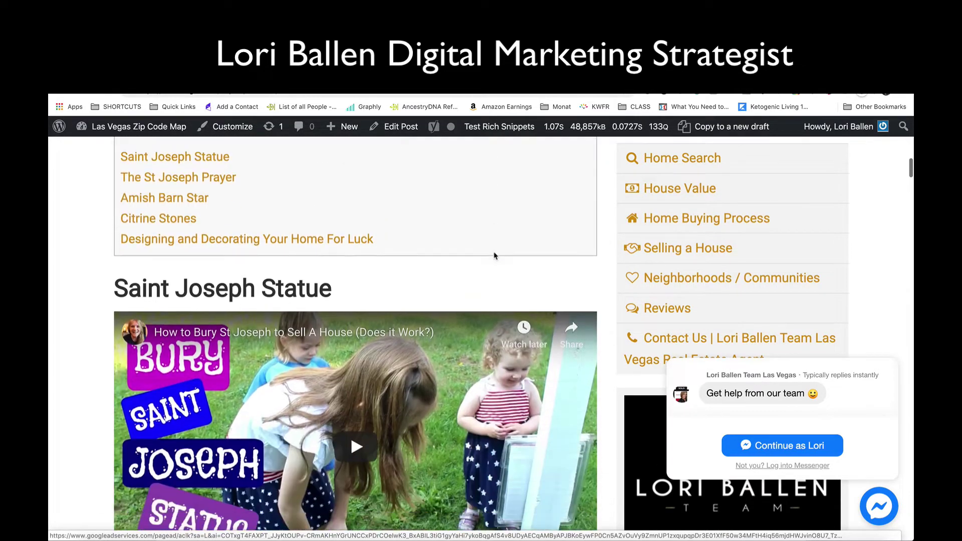
scroll(494, 256, down, 19)
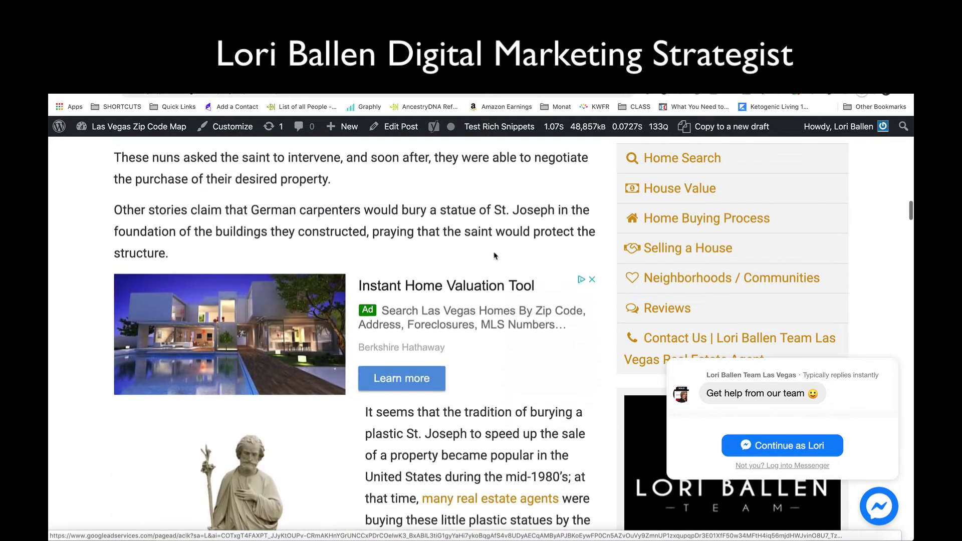
scroll(494, 255, down, 2)
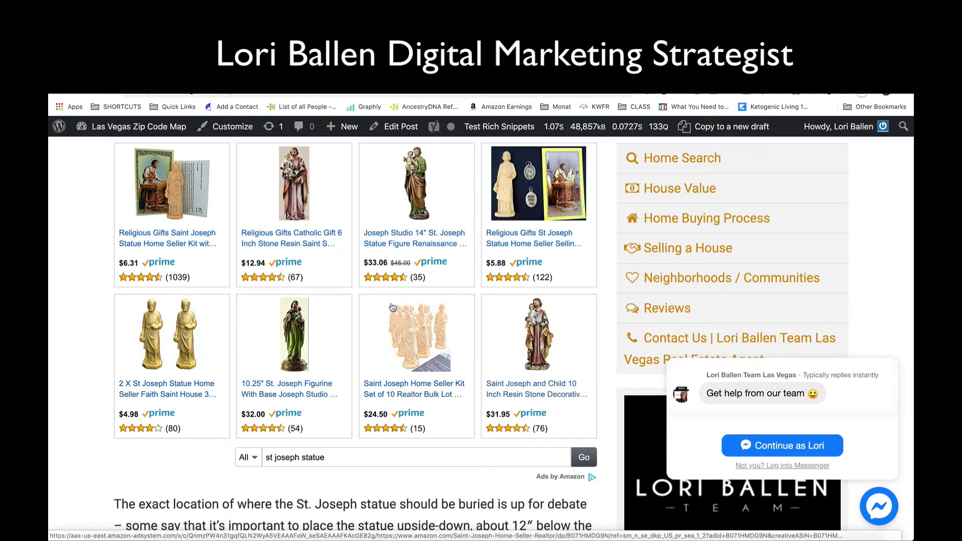
scroll(451, 325, up, 10)
scroll(392, 308, up, 8)
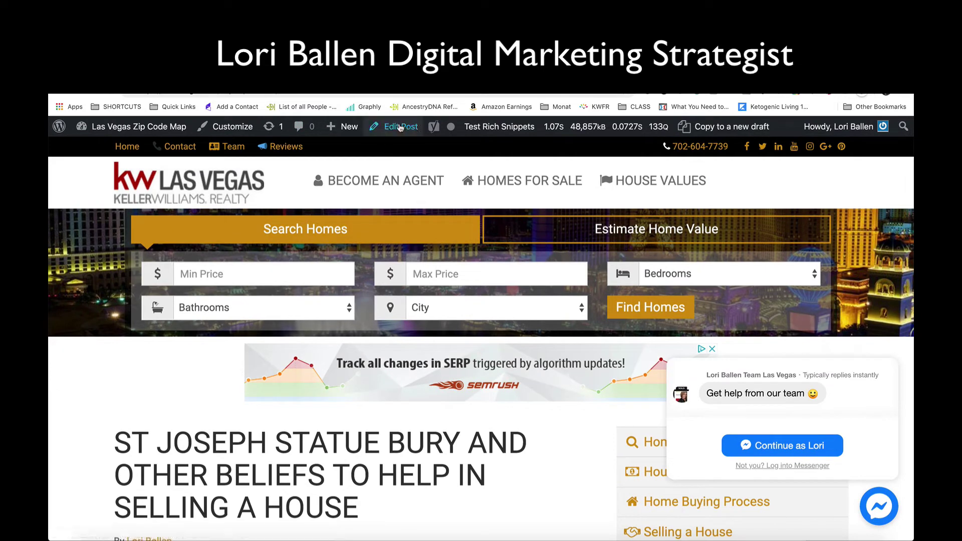
click(401, 130)
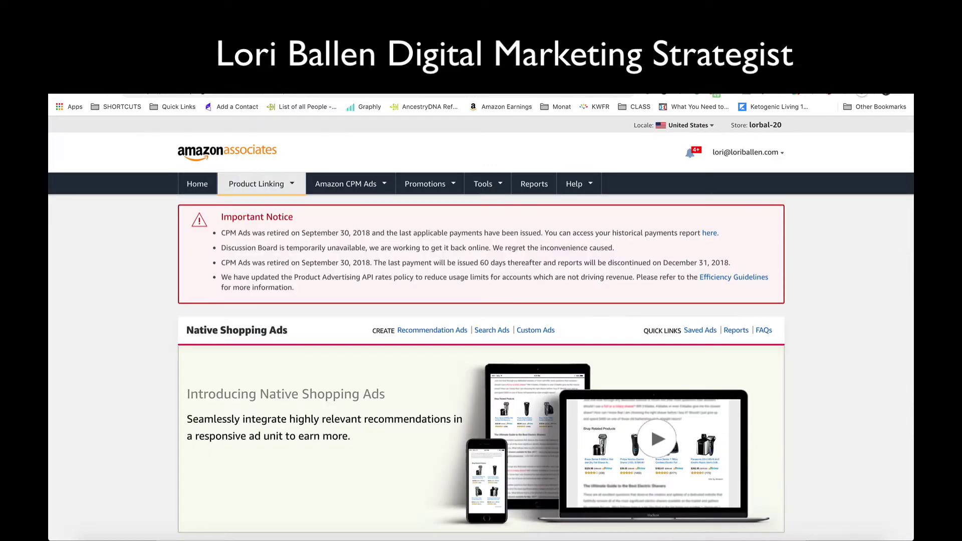
- Show the Search Ads overview on Associates Central's Native Shopping Ads page
mouse_move(254, 163)
scroll(302, 304, down, 3)
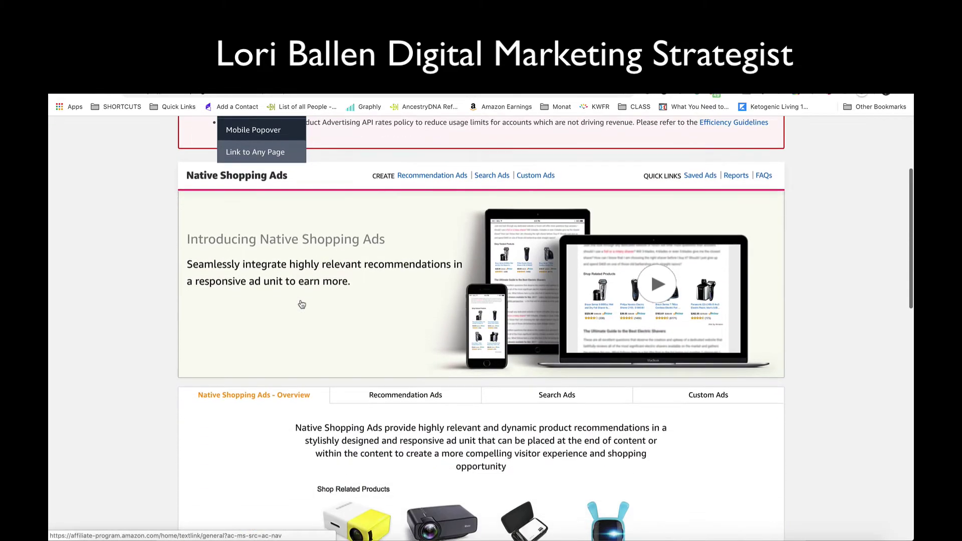
scroll(301, 304, down, 3)
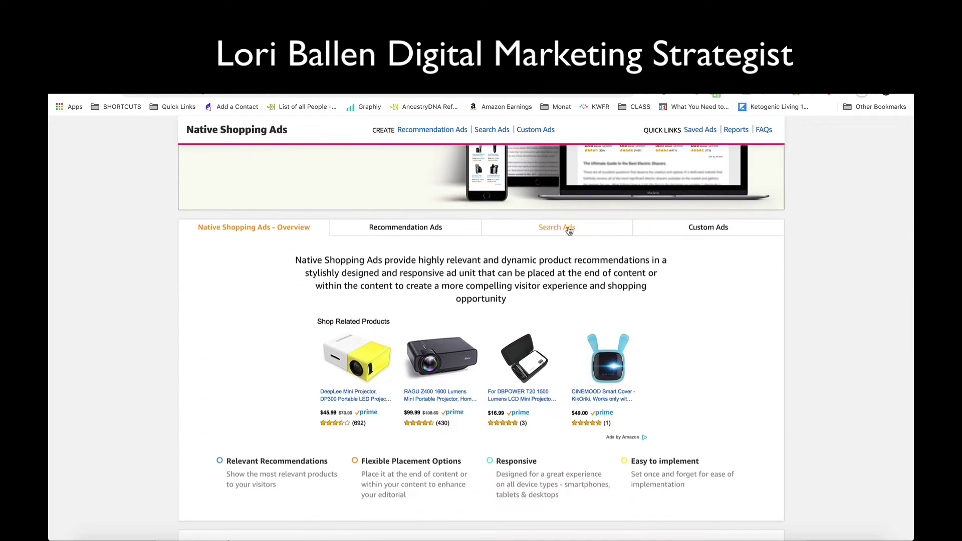
click(569, 229)
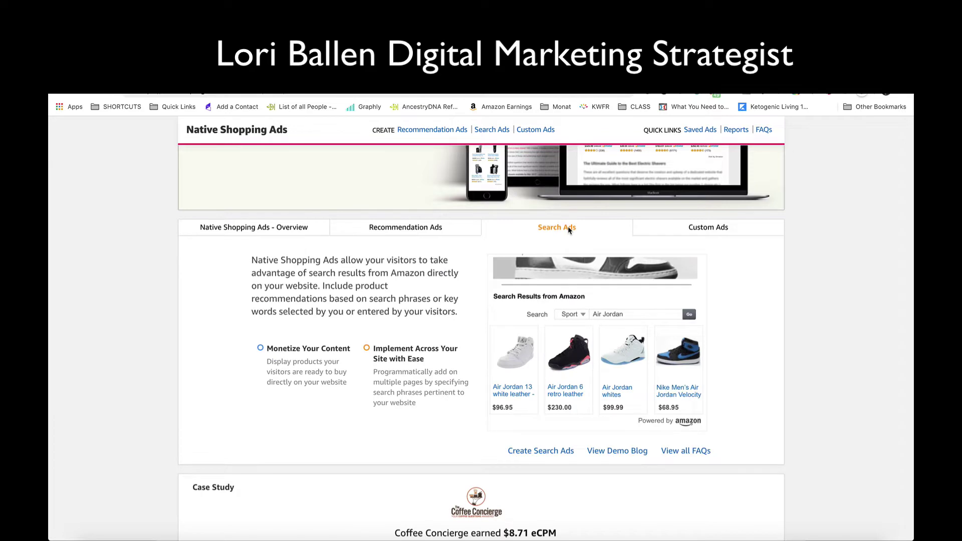
scroll(569, 229, up, 5)
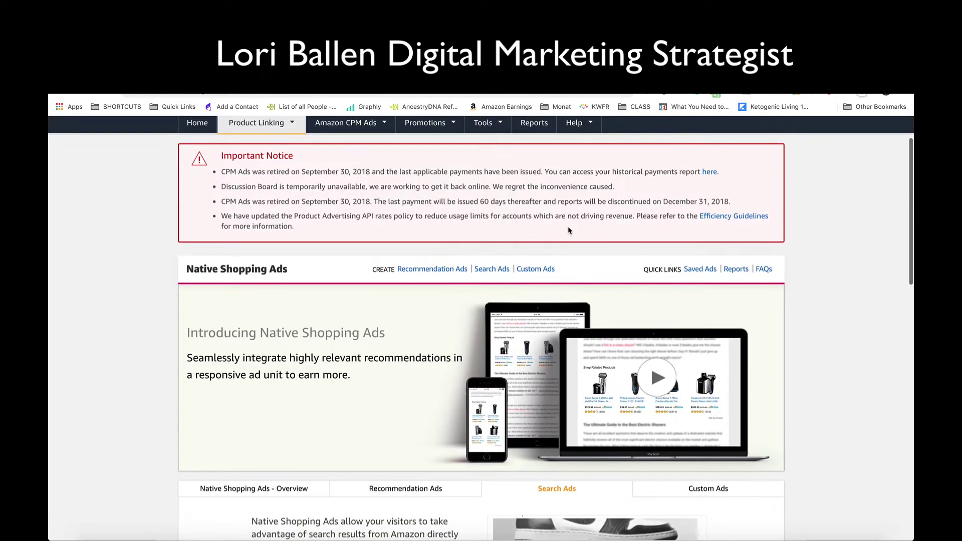
scroll(569, 230, down, 1)
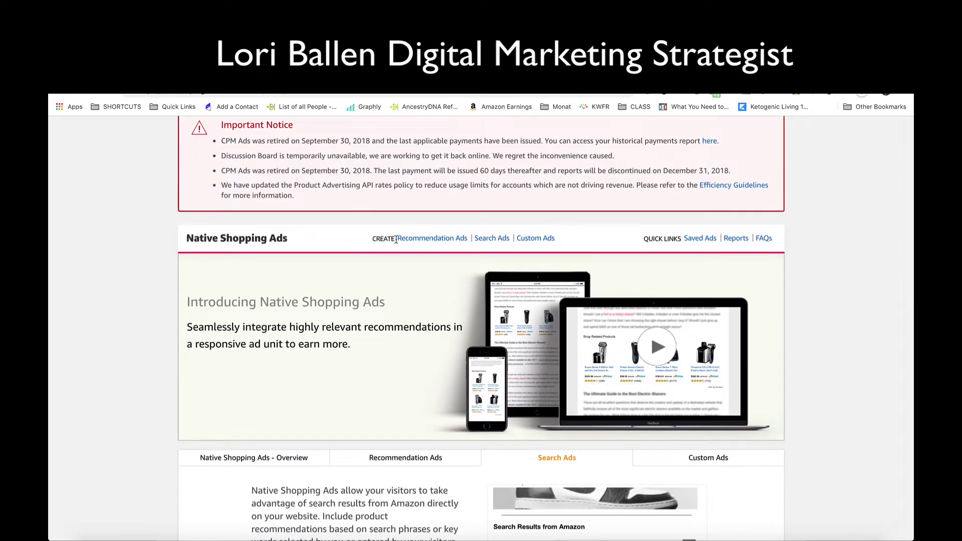
- Start a new search ad, keeping the existing tracking ID in its form
click(492, 240)
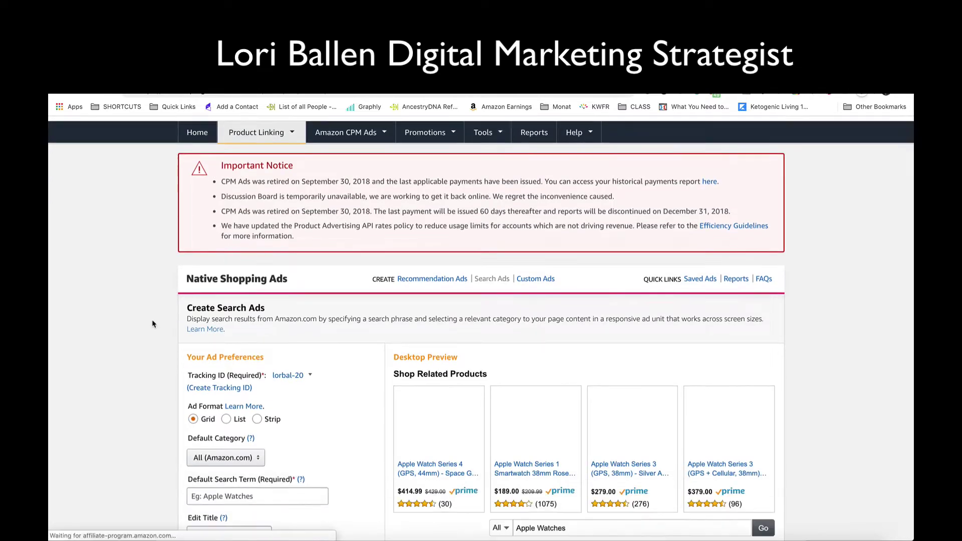
scroll(153, 323, down, 3)
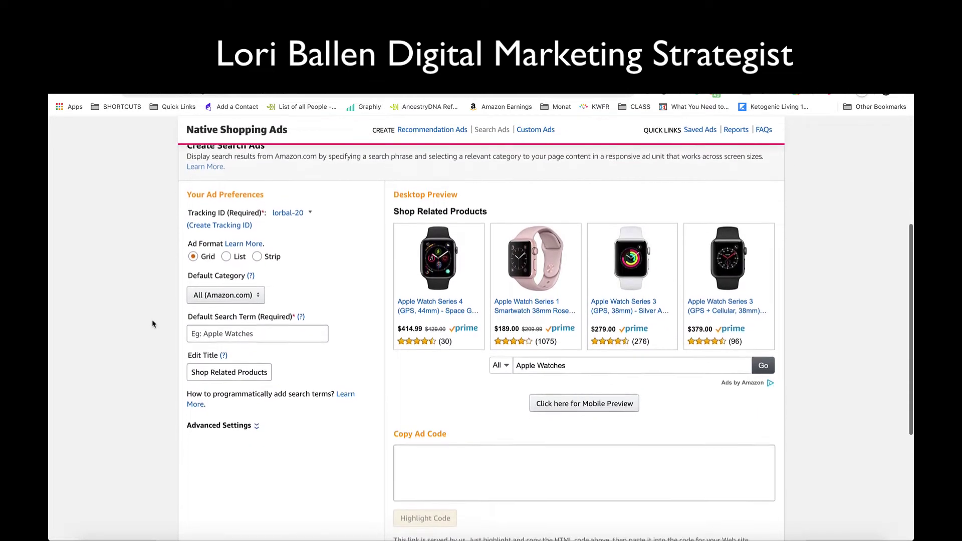
scroll(153, 324, down, 1)
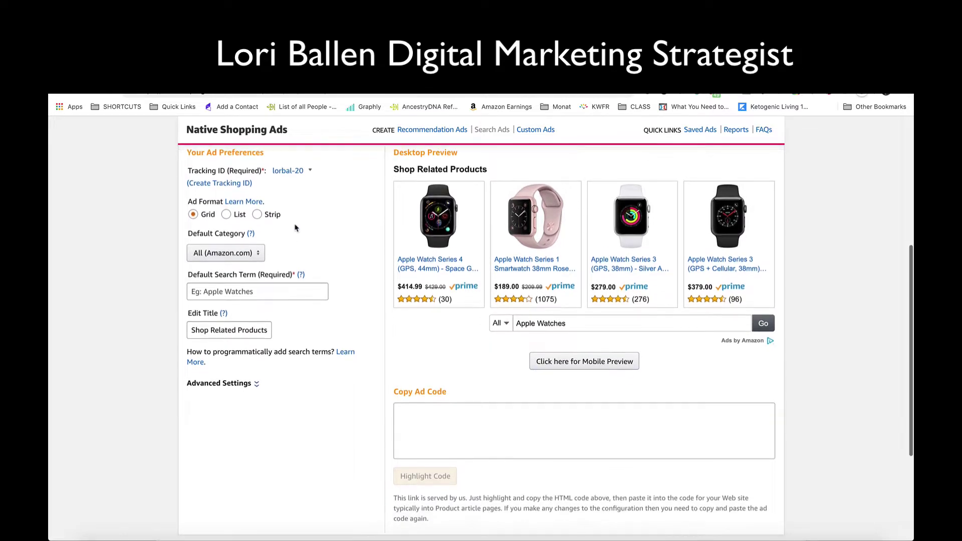
click(284, 181)
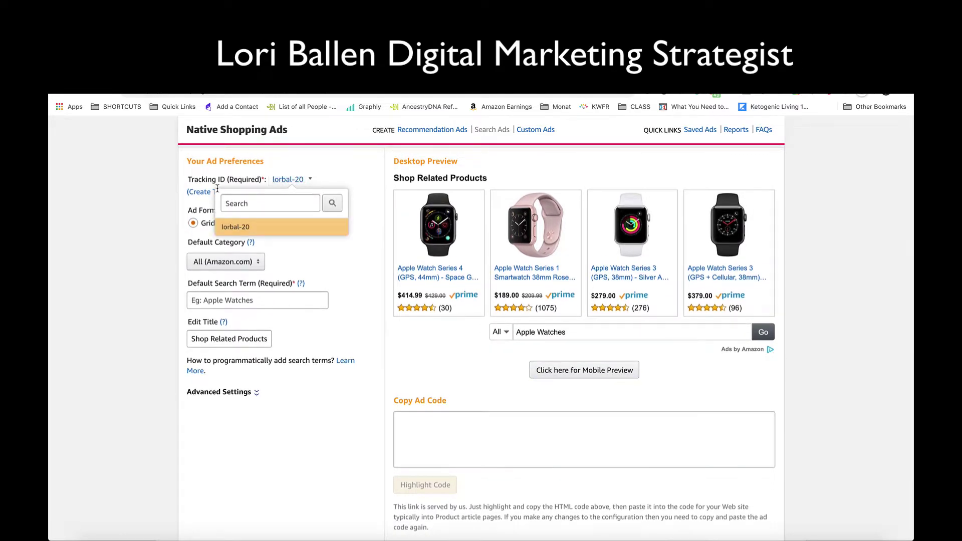
click(307, 180)
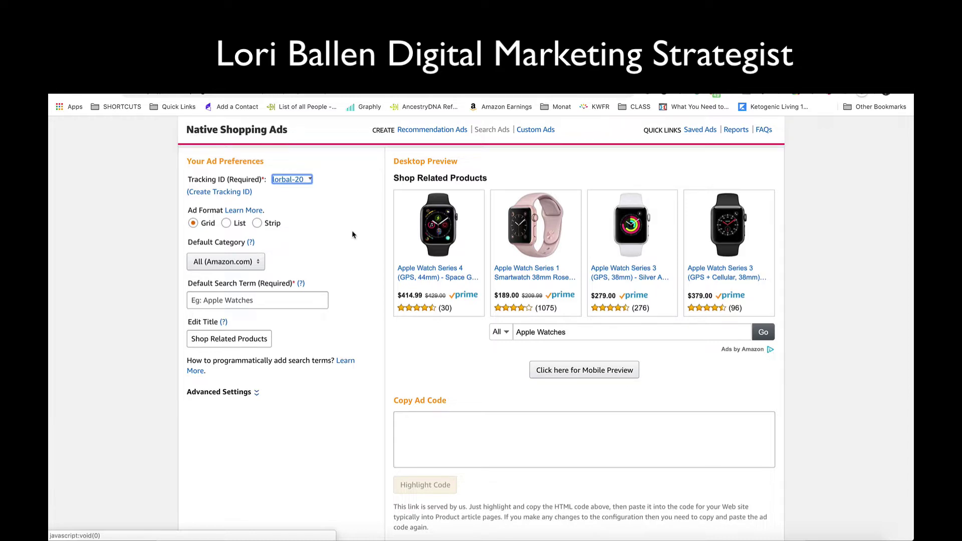
- Compare the List, Strip and Grid ad formats, finally settling on Strip
click(227, 224)
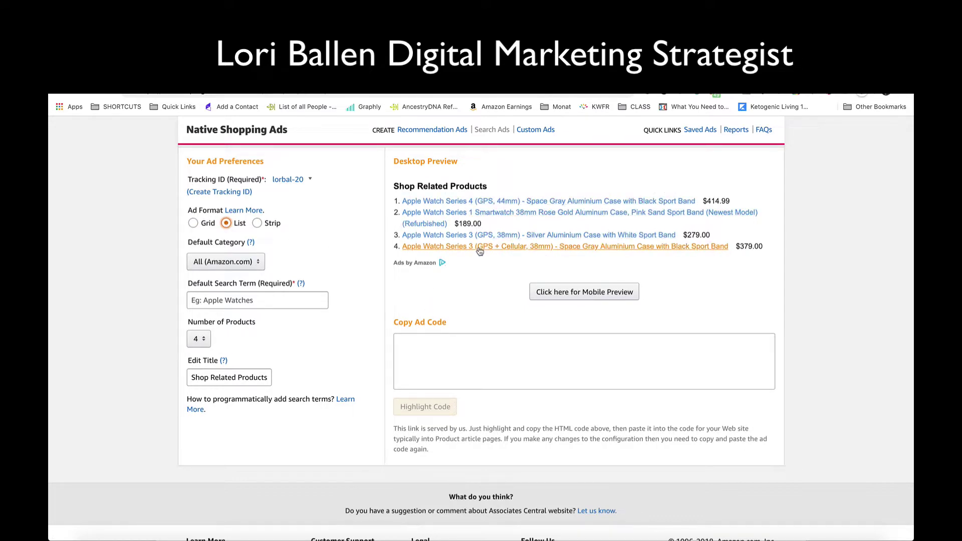
click(257, 224)
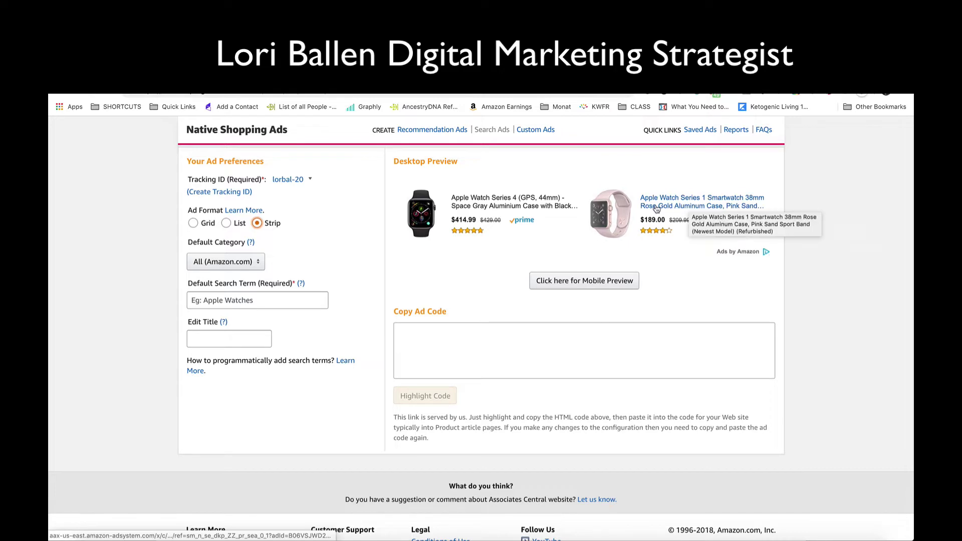
click(207, 224)
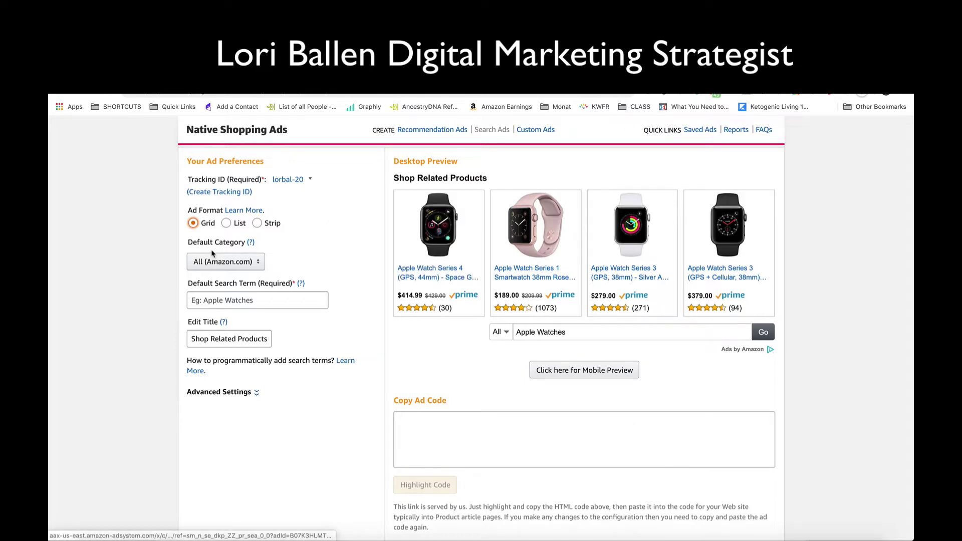
click(256, 223)
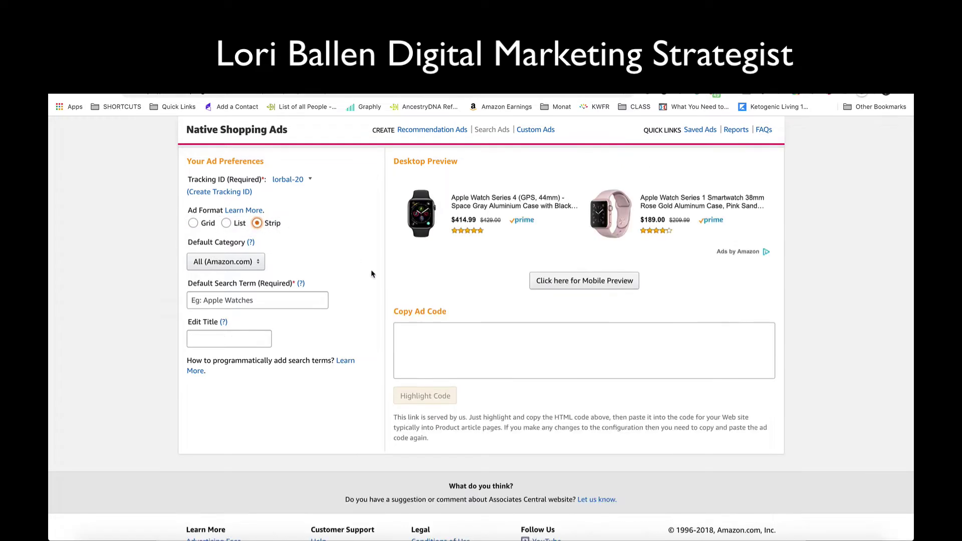
- Enter 'st joseph prayer' as the ad's default search term
scroll(302, 234, down, 1)
scroll(303, 235, down, 1)
click(258, 264)
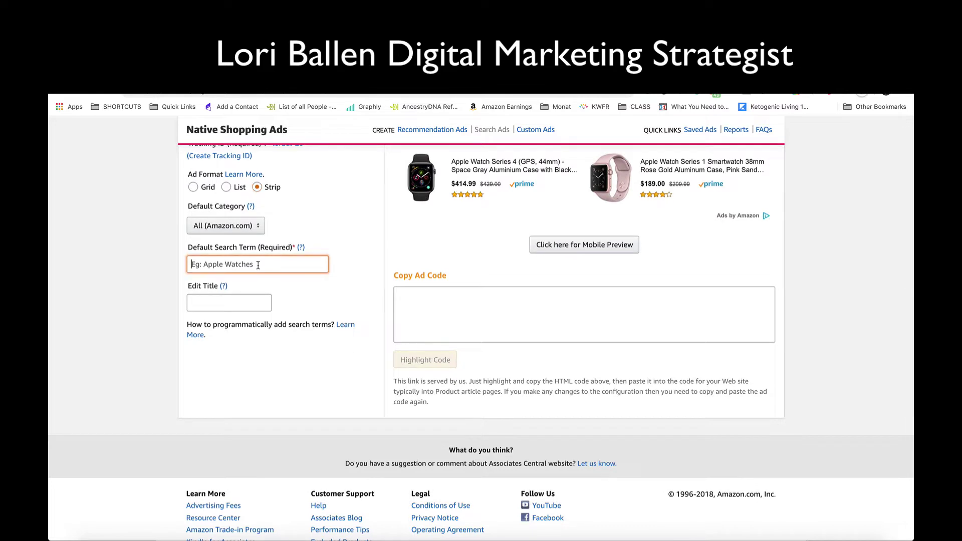
scroll(302, 279, up, 1)
text(st joseph)
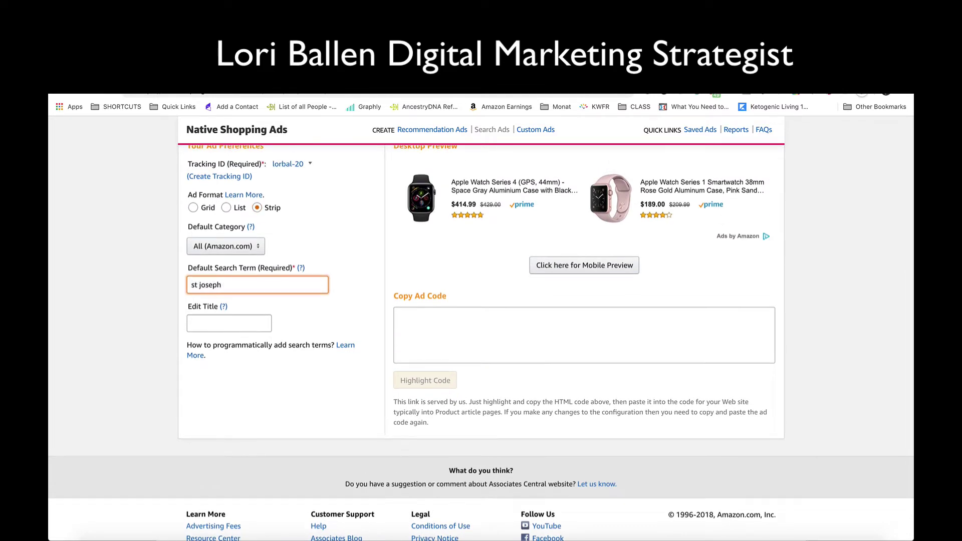
text( prayer)
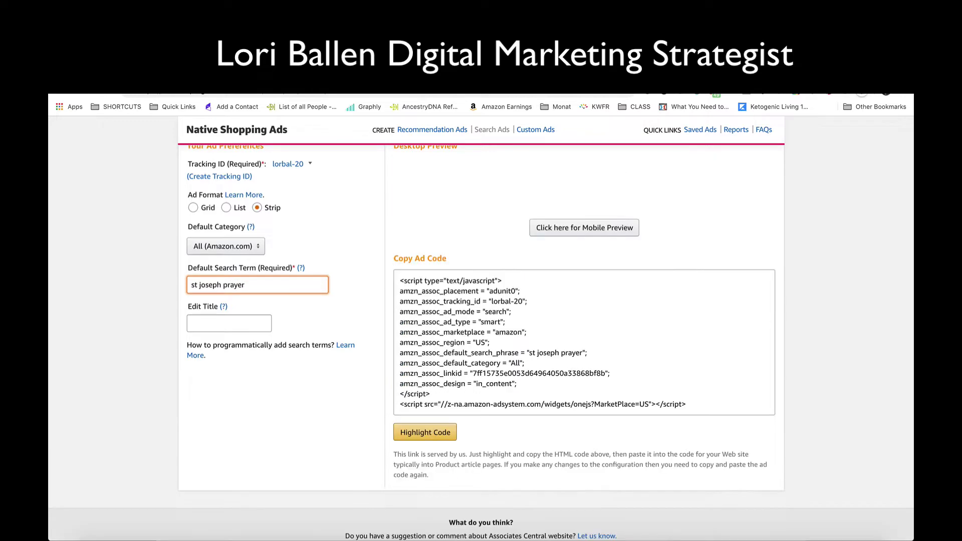
scroll(477, 263, up, 2)
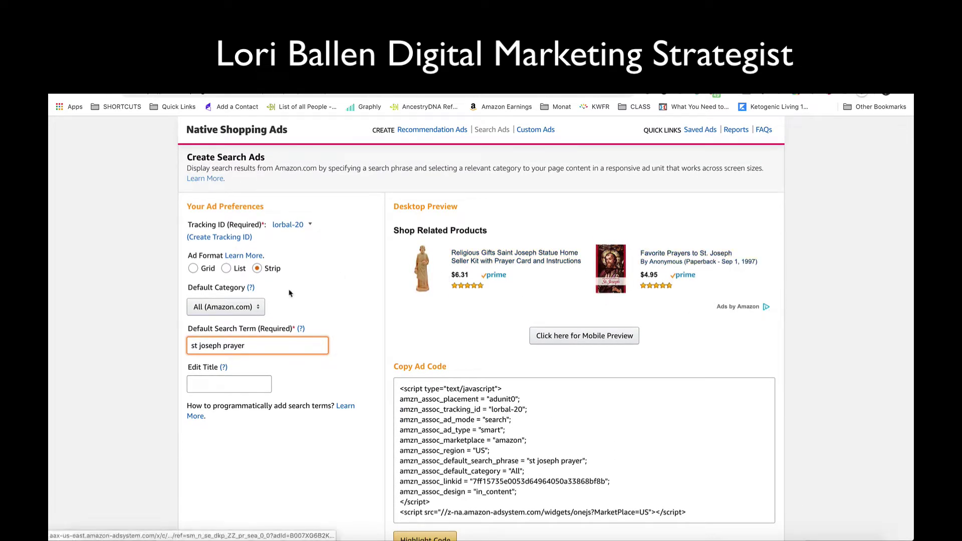
- Apply the search term and retitle the ad 'Shop St Joseph Statue and Prayer Items'
double_click(227, 345)
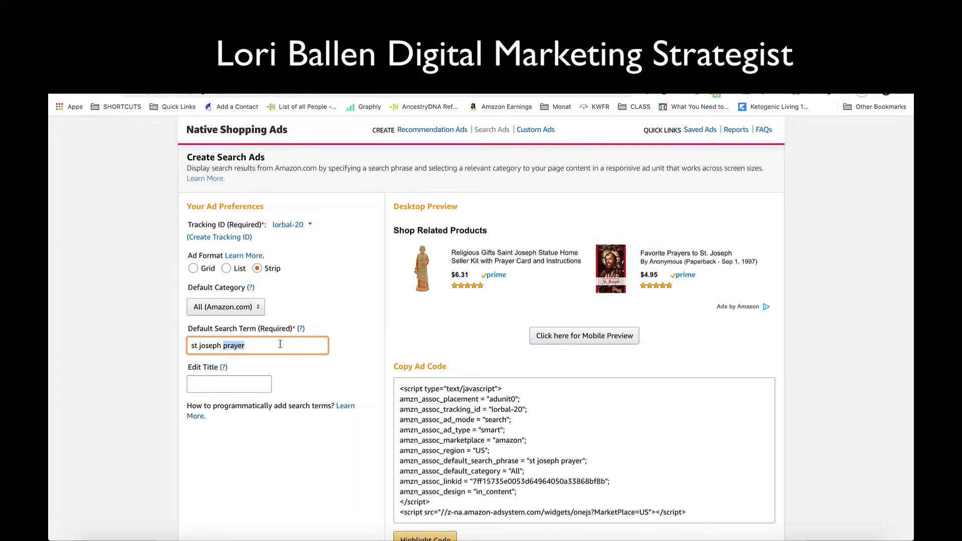
text(statu)
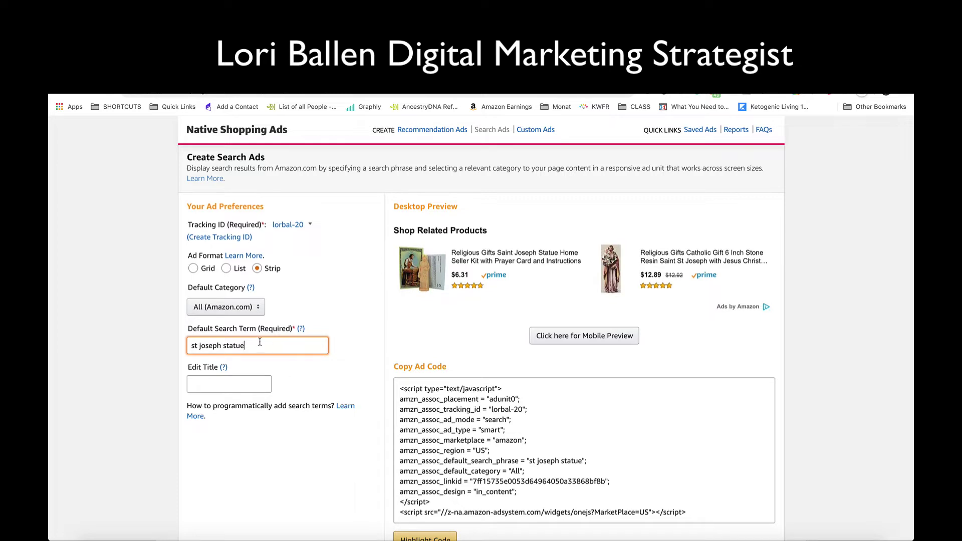
drag(262, 348, 220, 348)
text(prayer)
click(336, 327)
click(229, 389)
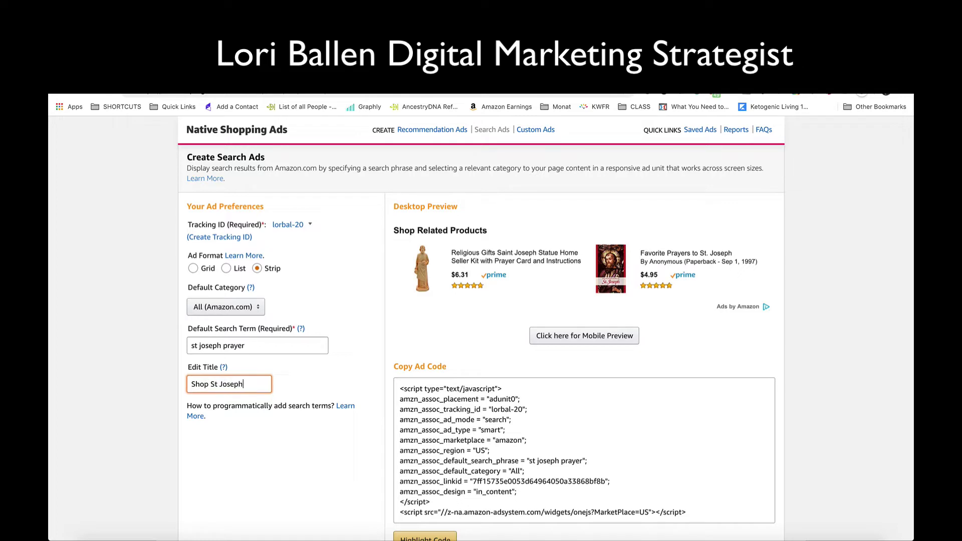
text(e and Prayer Items)
- Review the strip ad in the mobile preview, then highlight the full ad code
scroll(285, 388, down, 4)
scroll(611, 368, up, 5)
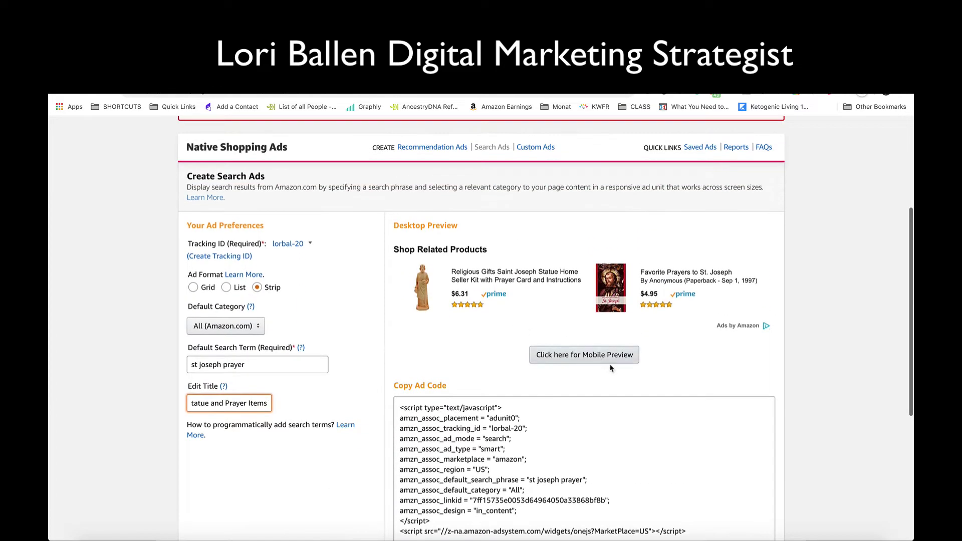
click(606, 357)
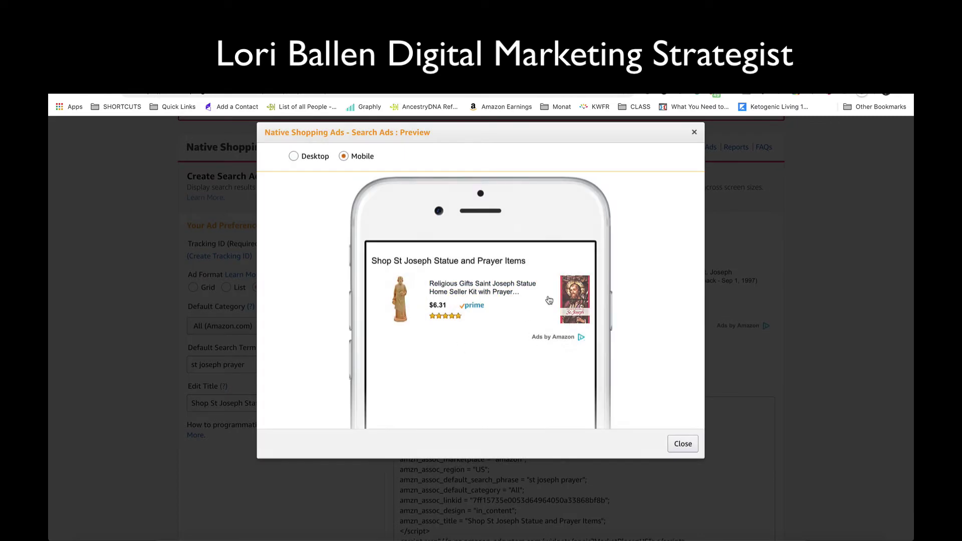
scroll(549, 300, down, 2)
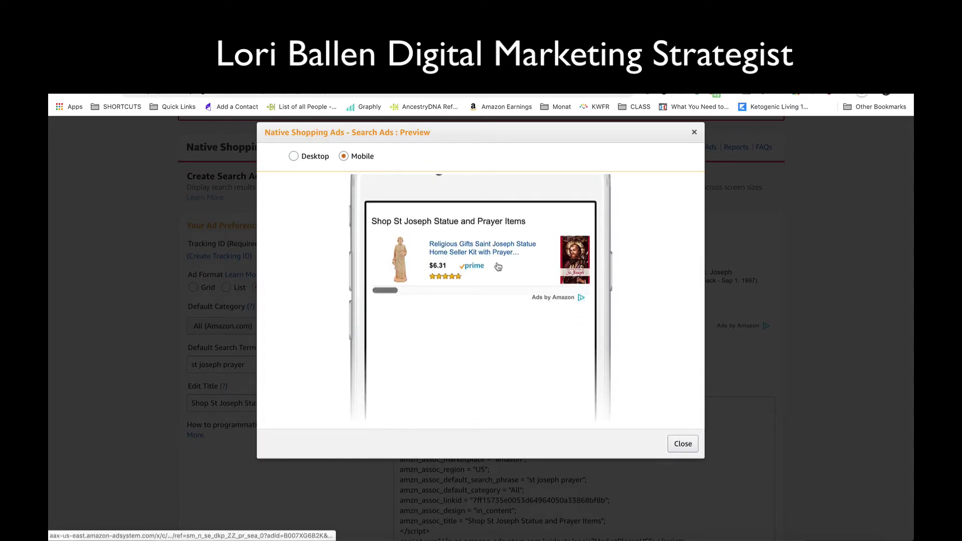
drag(395, 291, 539, 299)
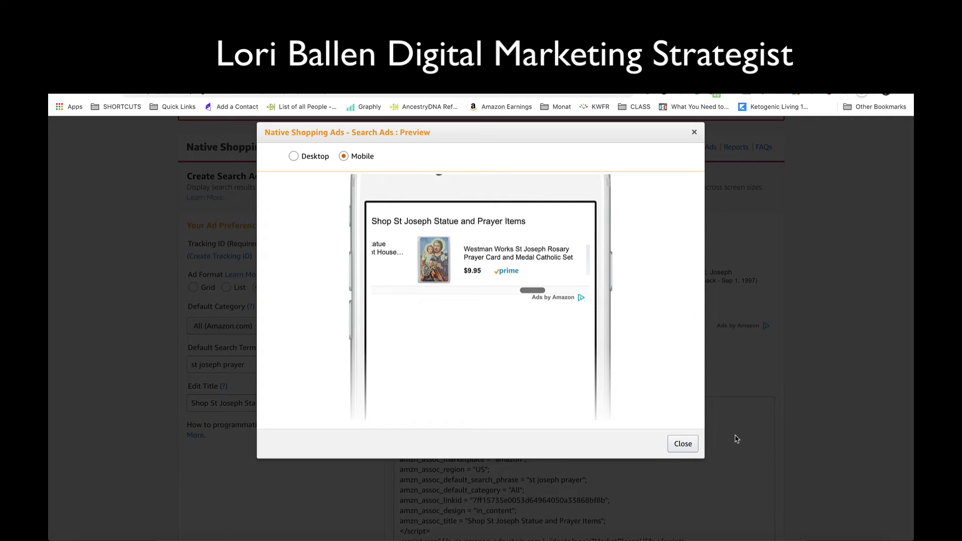
click(683, 443)
scroll(500, 314, down, 3)
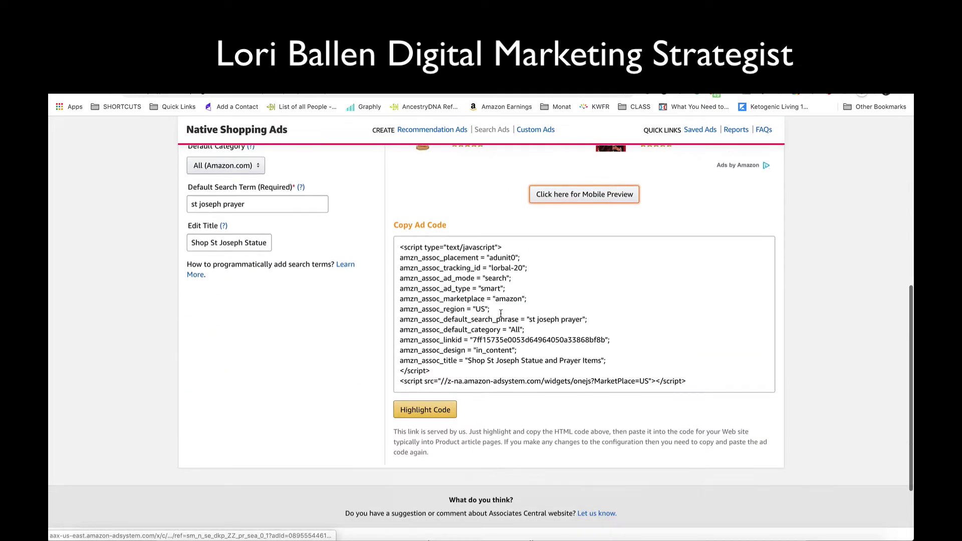
click(501, 313)
key(ctrl+c)
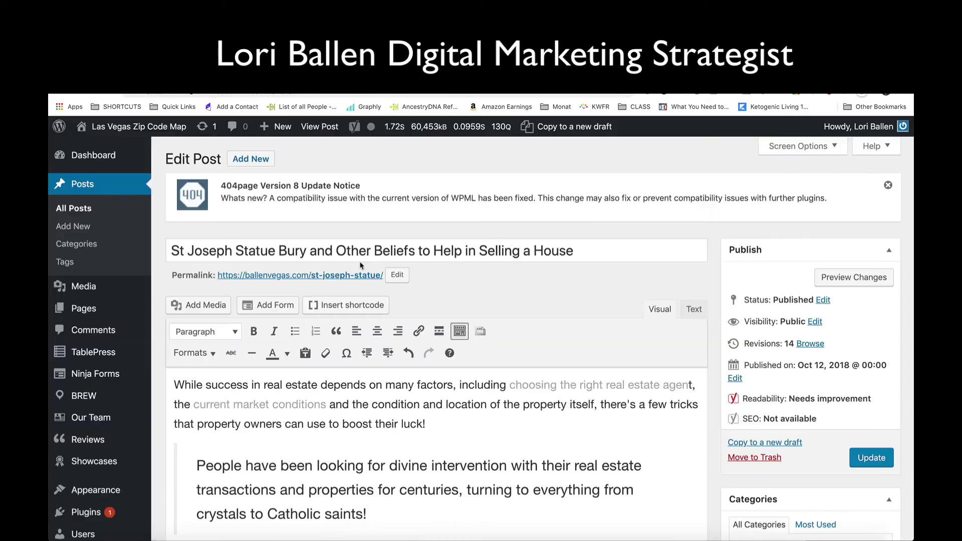
scroll(341, 304, down, 4)
scroll(341, 303, down, 5)
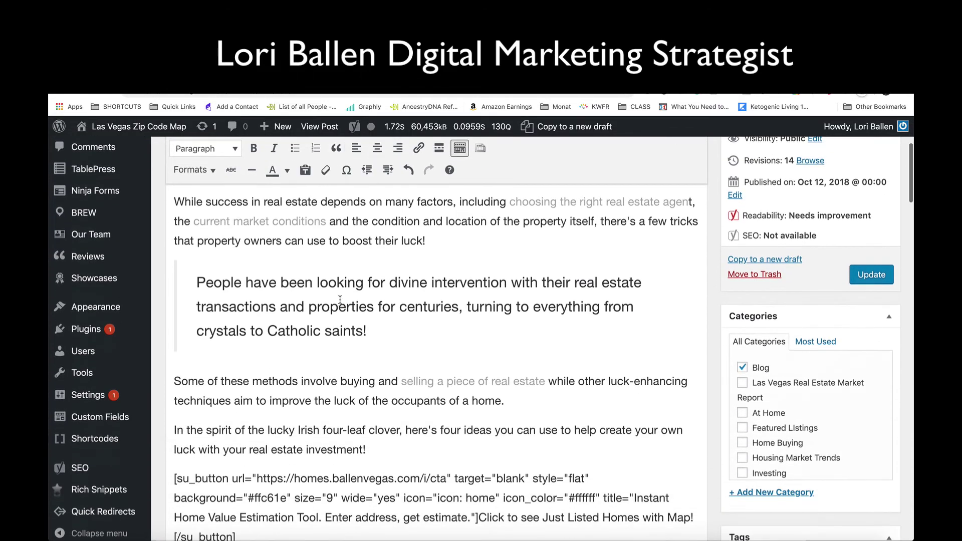
scroll(483, 293, down, 5)
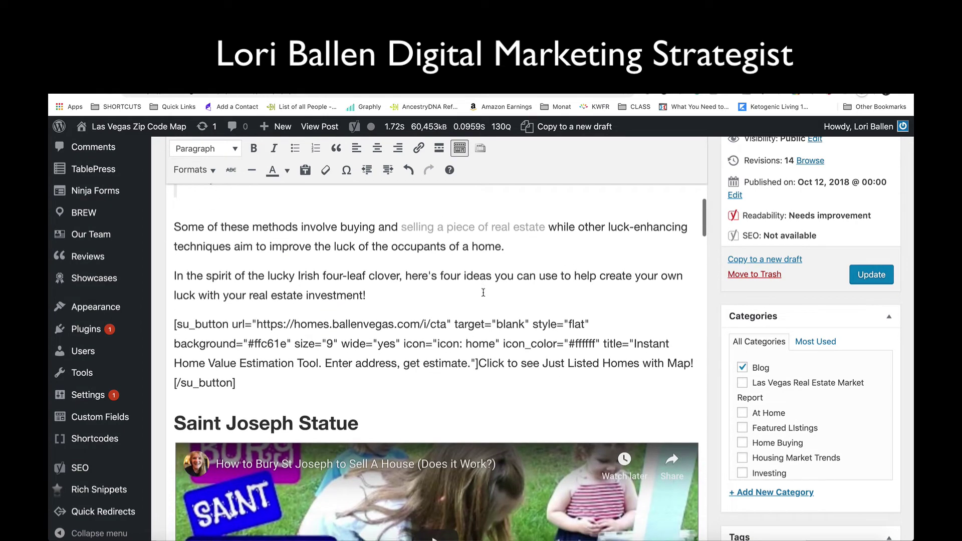
scroll(484, 295, down, 3)
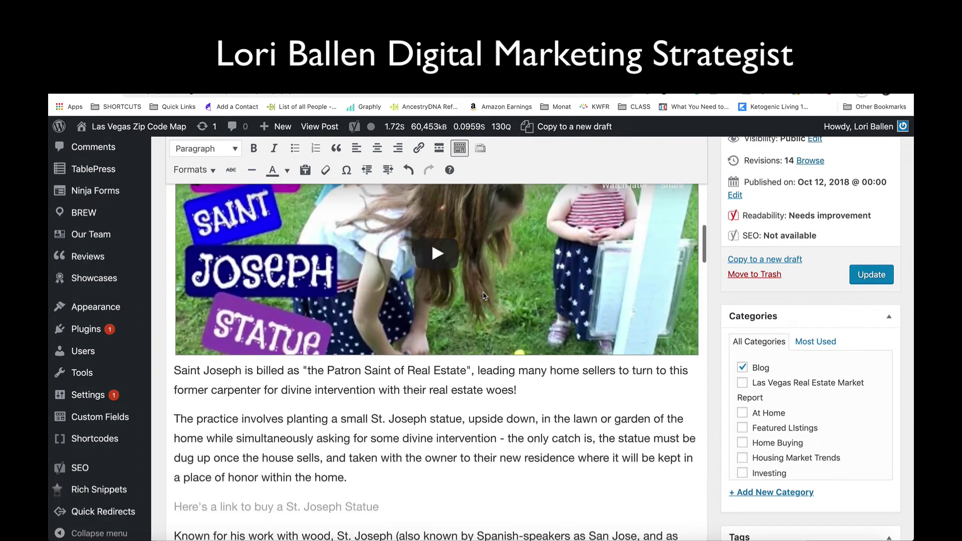
click(541, 367)
scroll(542, 370, up, 1)
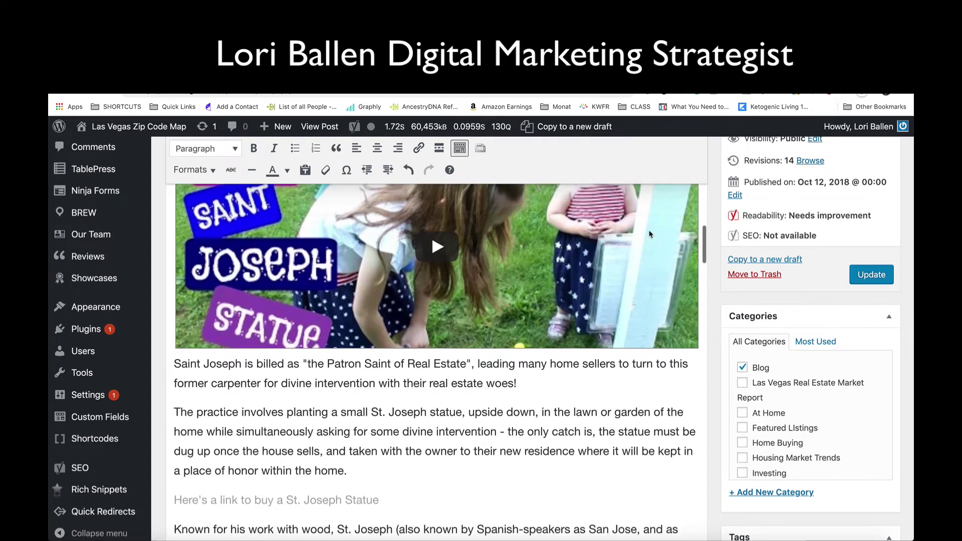
scroll(651, 170, up, 3)
scroll(597, 165, down, 1)
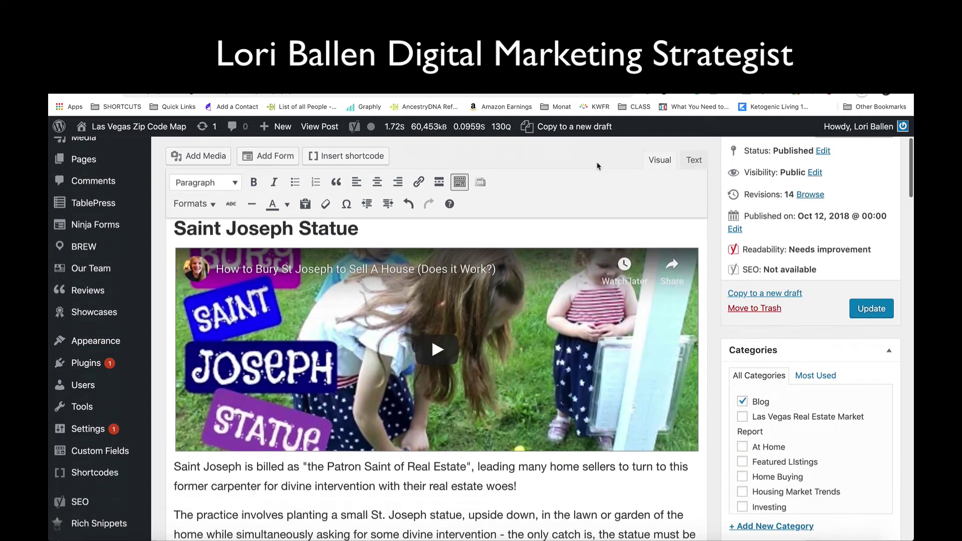
scroll(400, 335, down, 5)
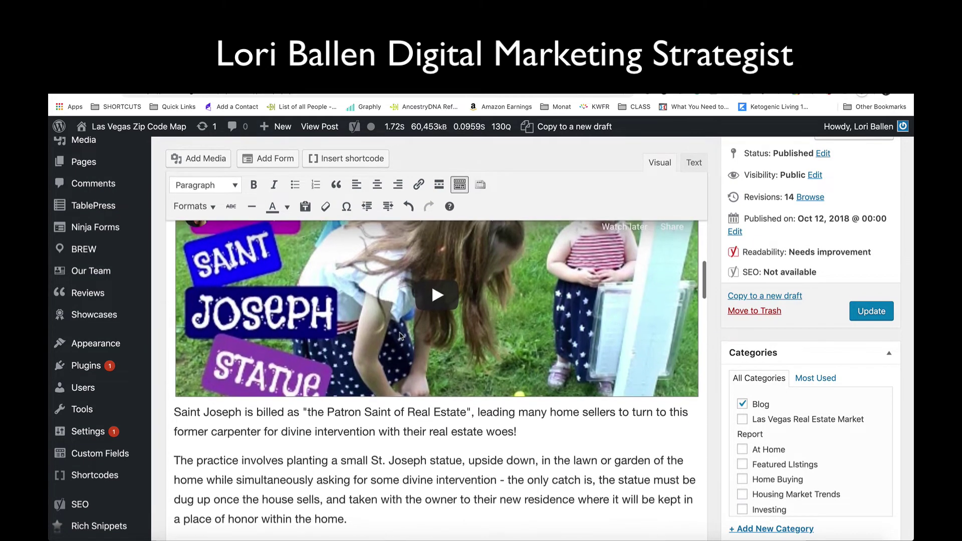
click(530, 385)
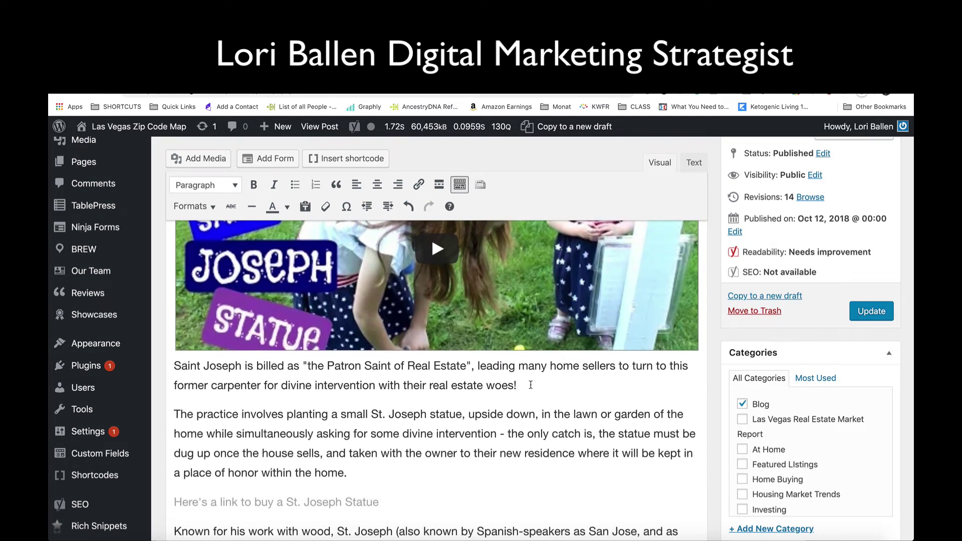
scroll(530, 385, down, 1)
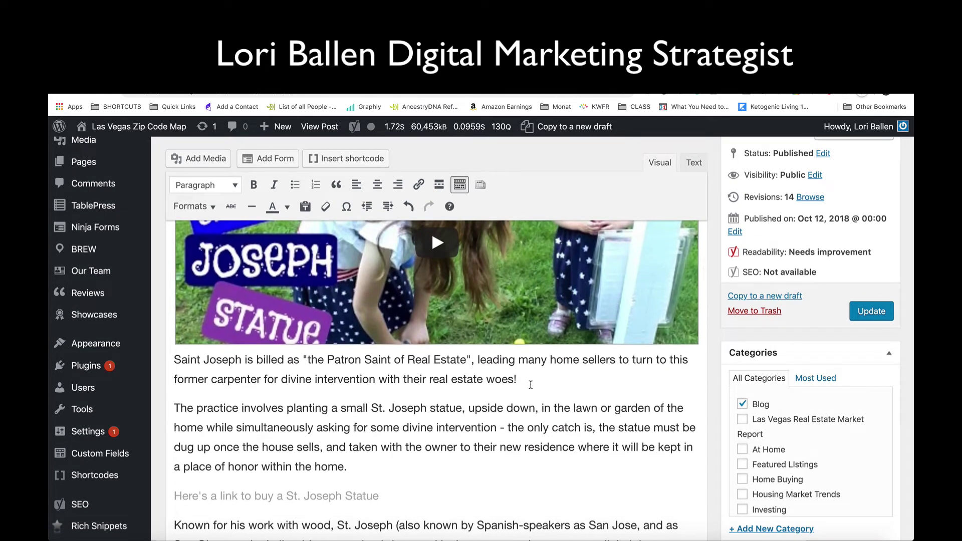
scroll(549, 387, down, 1)
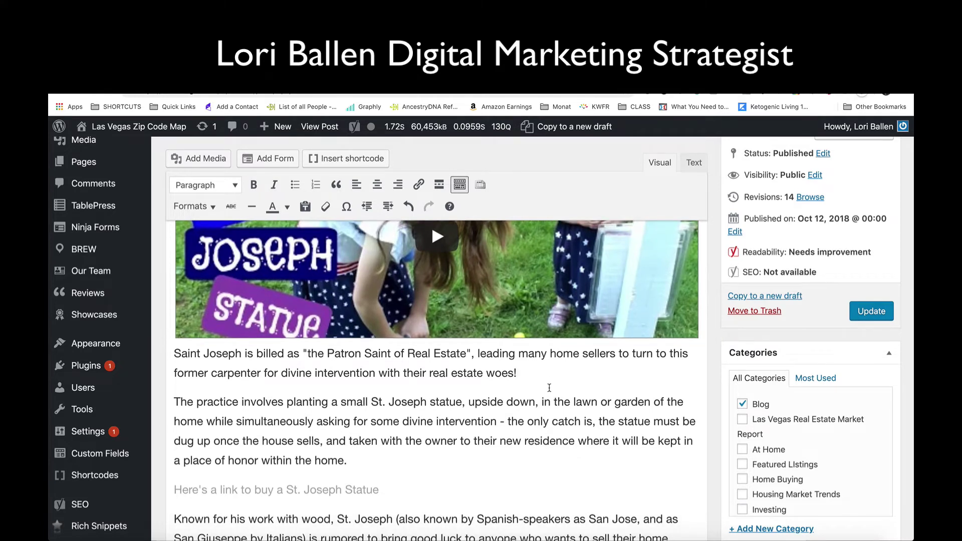
scroll(549, 387, down, 1)
scroll(549, 387, up, 1)
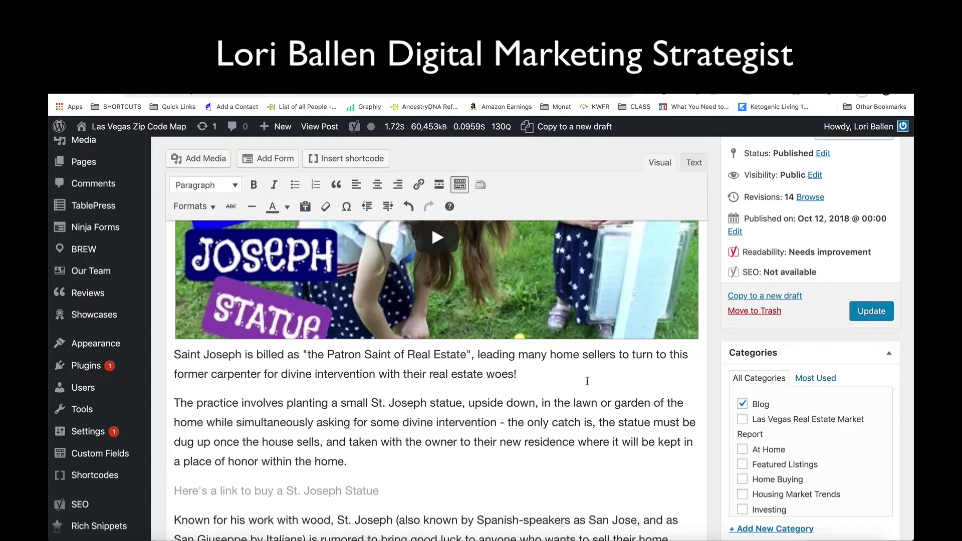
- Add an 'Insert Amazon' line after 'woes!' and paste the ad script over it in HTML
key(Return)
text(Insert )
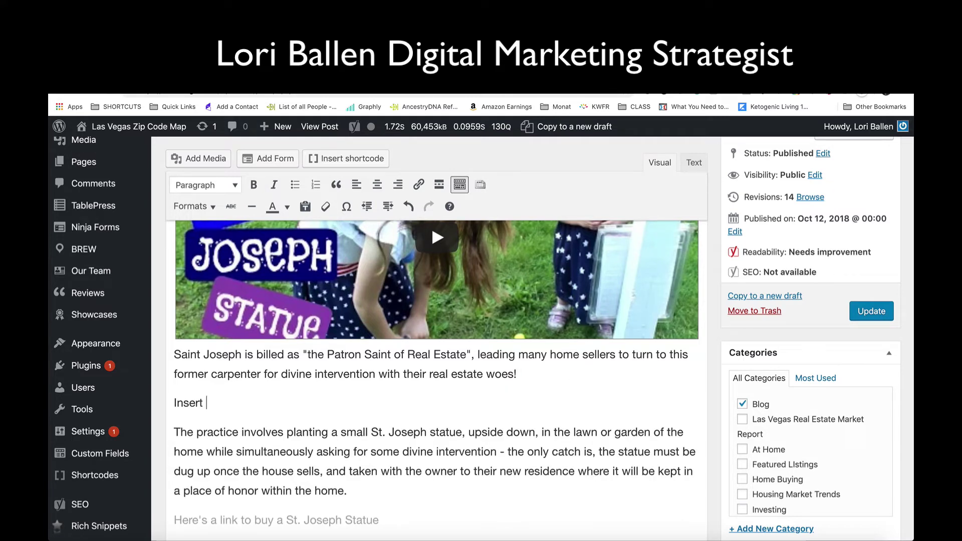
text(Amazon)
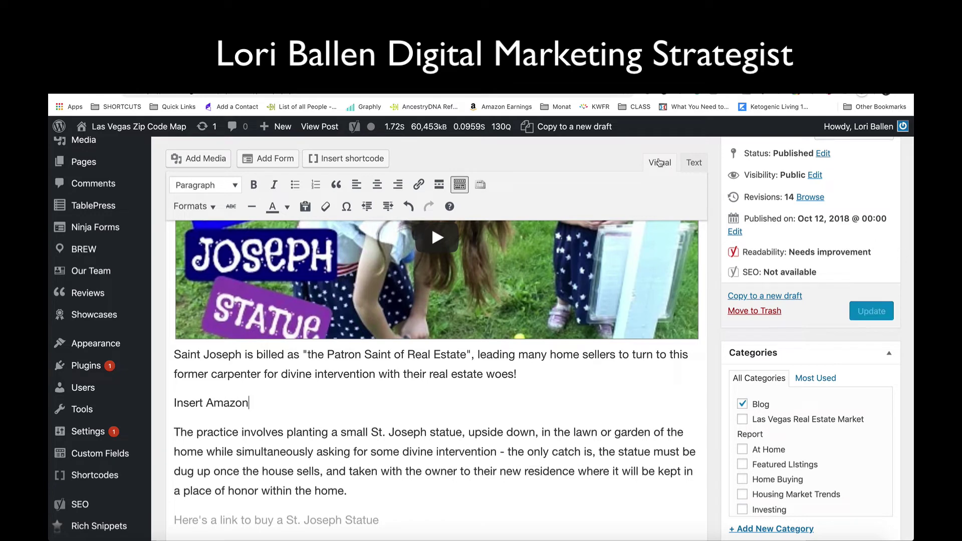
click(695, 164)
scroll(434, 326, down, 5)
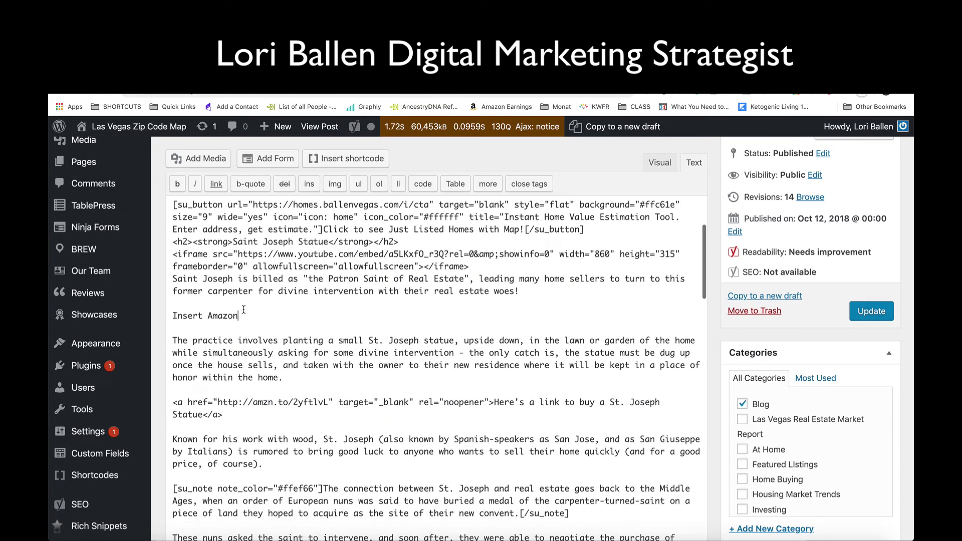
drag(239, 315, 170, 315)
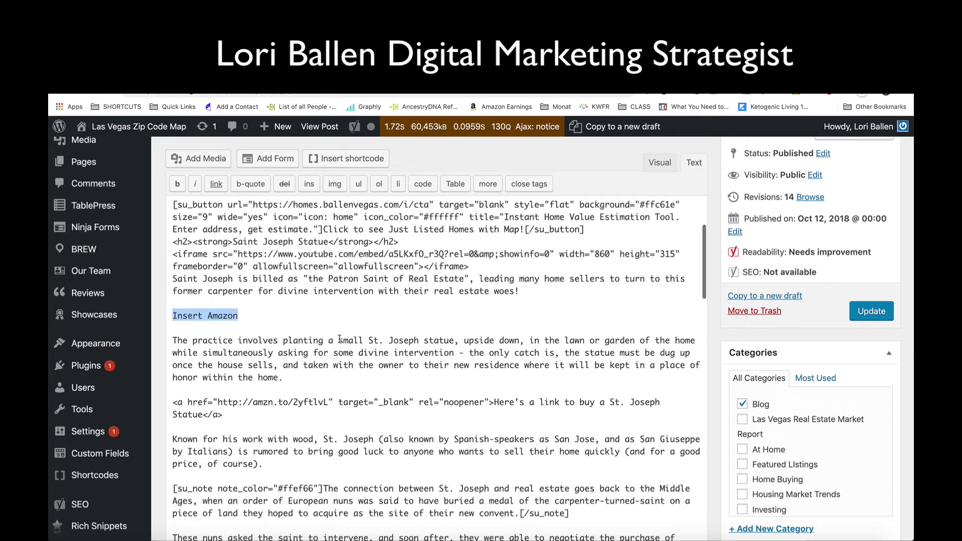
key(ctrl+v)
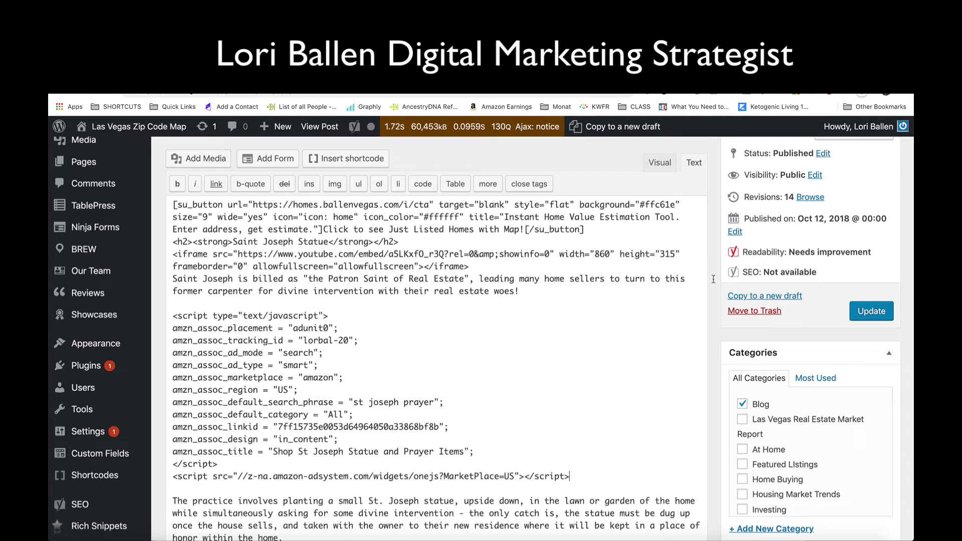
click(735, 232)
click(756, 237)
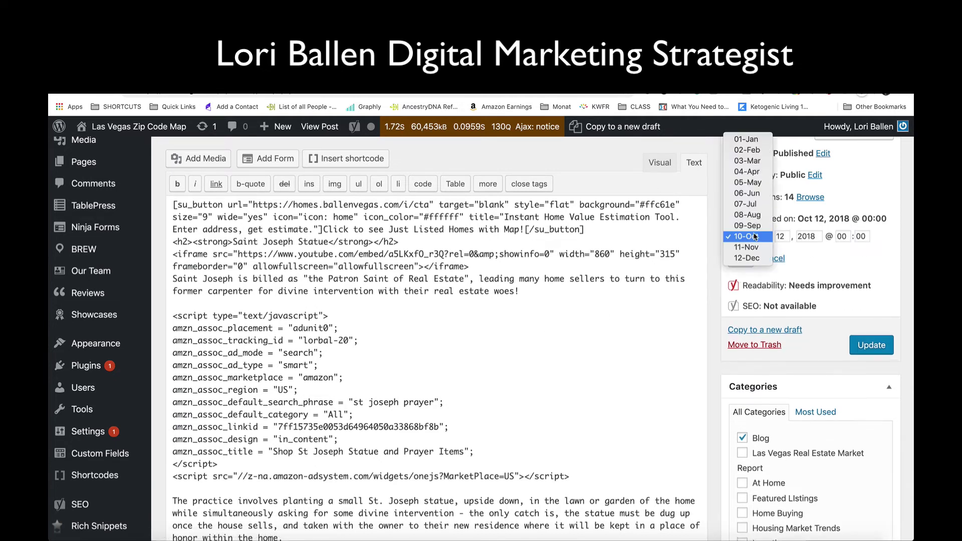
- Change the publish date to Jan 11, 2019 and update the post
click(746, 139)
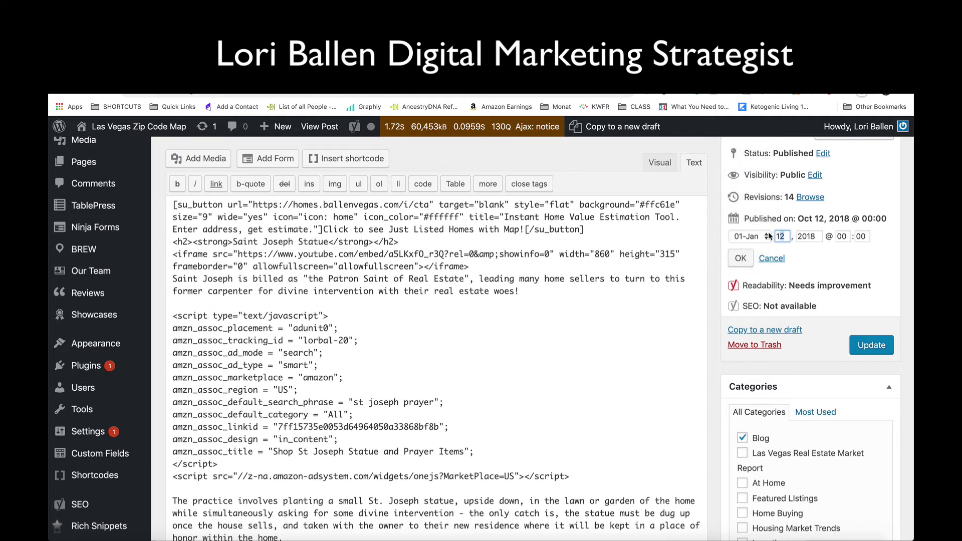
key(Tab)
text(2019)
click(741, 254)
click(876, 313)
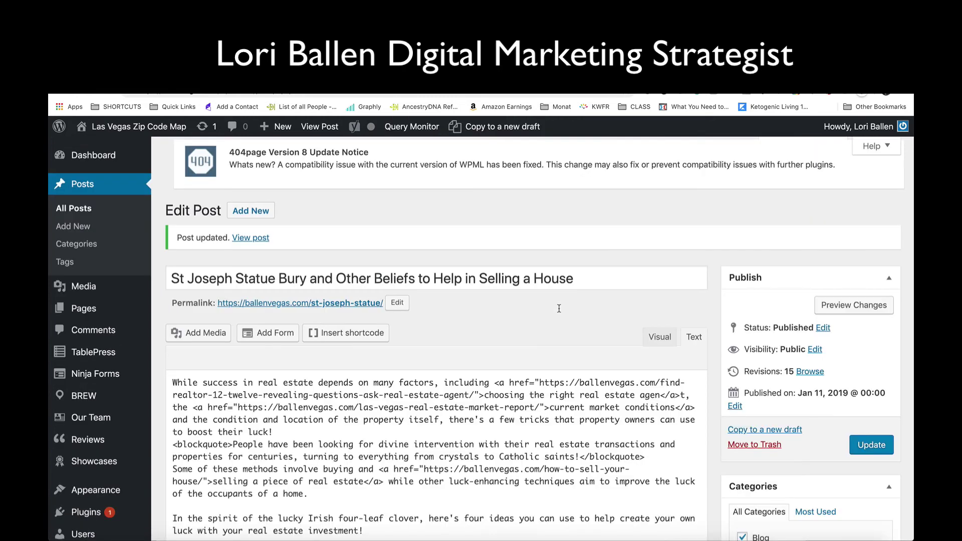
- View the live post and scroll down to the St Joseph Statue and Prayer Items strip
click(326, 132)
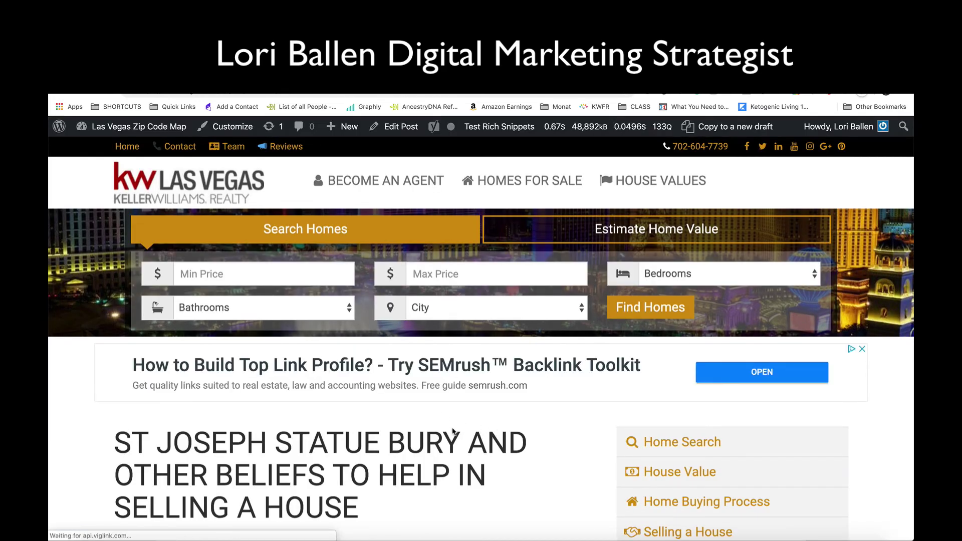
scroll(461, 421, down, 5)
scroll(451, 428, down, 20)
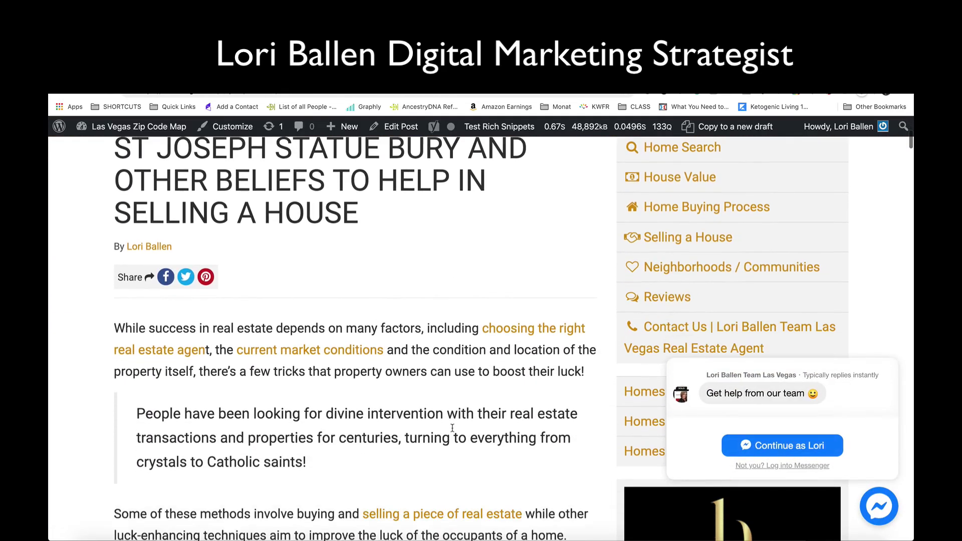
scroll(452, 431, down, 15)
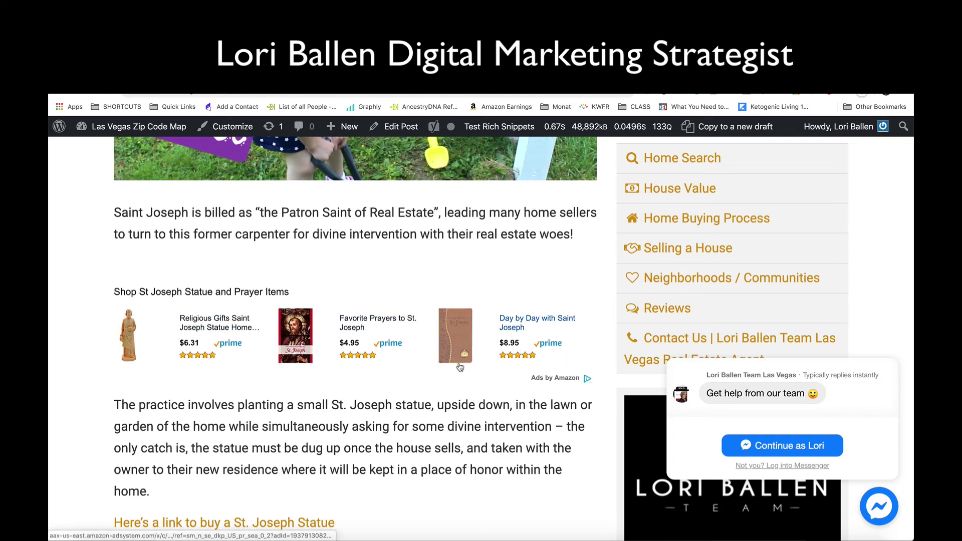
scroll(460, 365, down, 2)
scroll(458, 363, up, 4)
scroll(459, 363, down, 2)
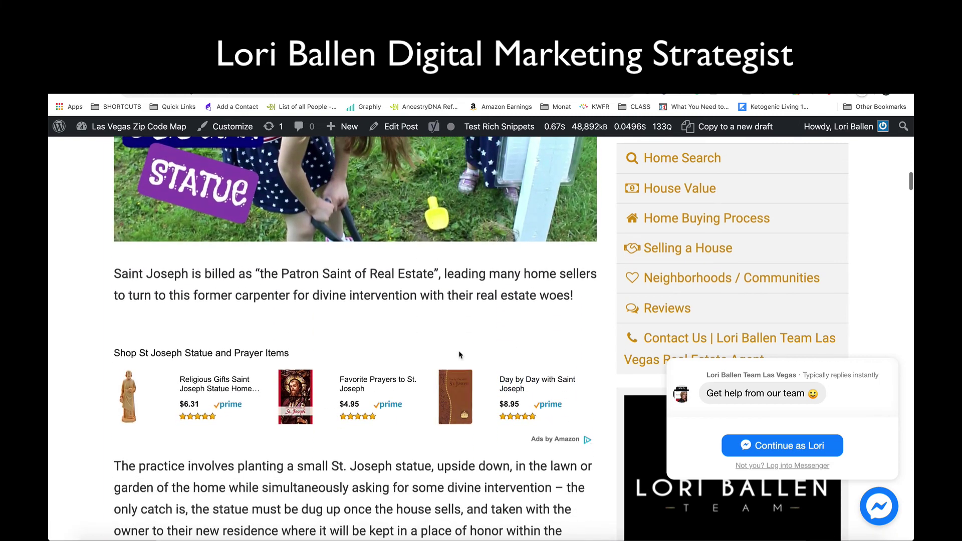